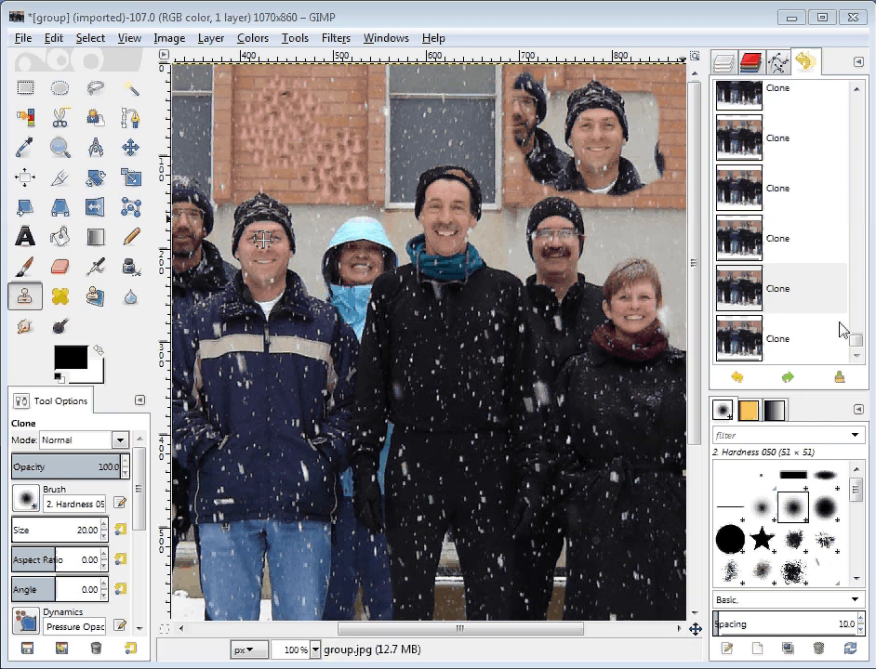
Return to the base image in the undo history and revert the photo to the saved group.jpg
drag(854, 339, 855, 85)
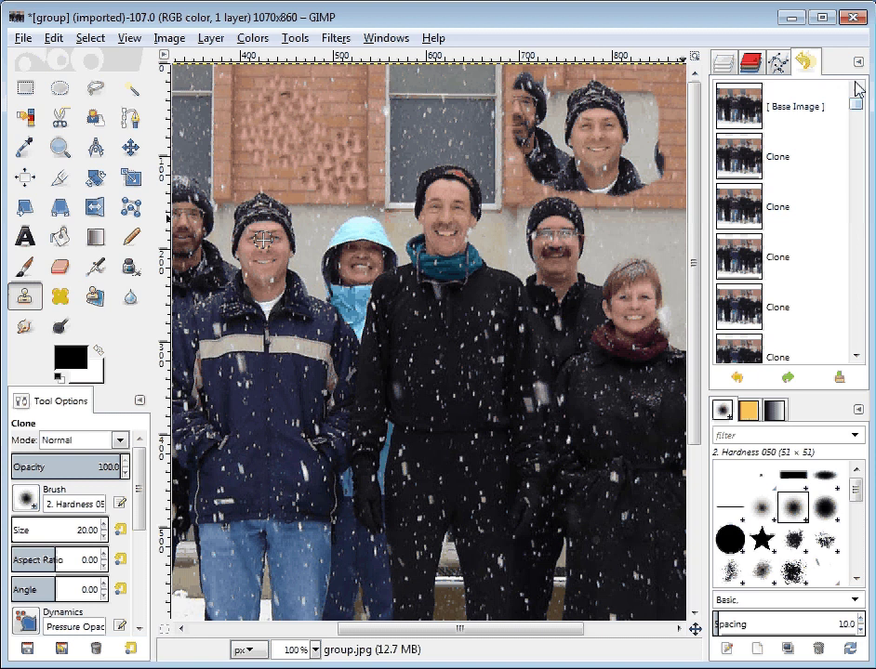
click(768, 109)
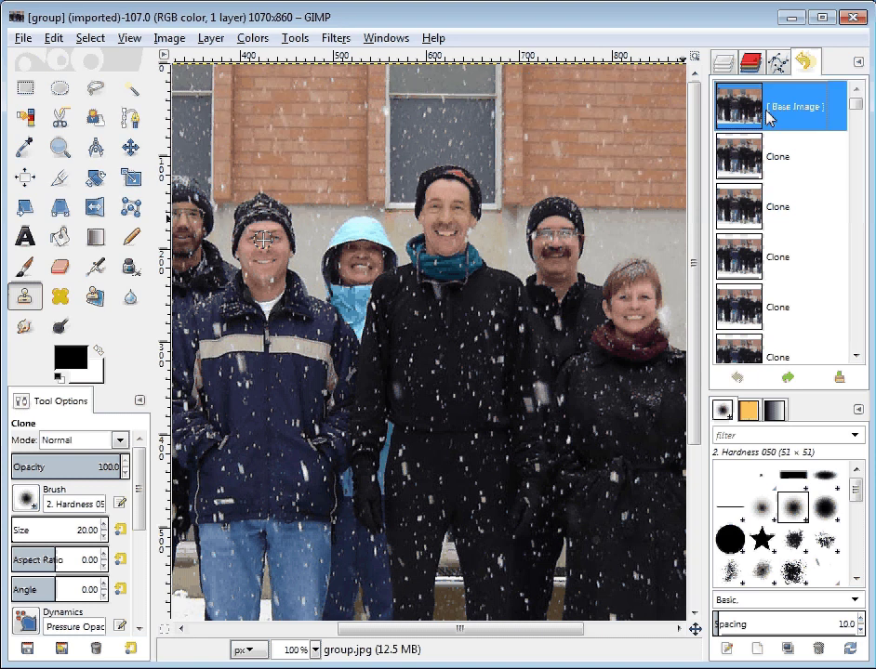
click(732, 59)
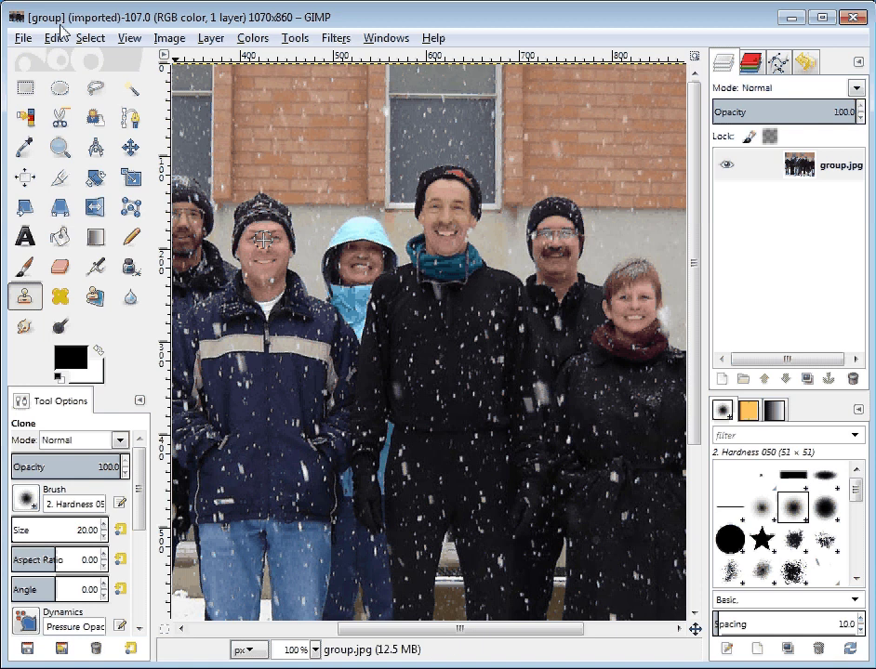
click(23, 38)
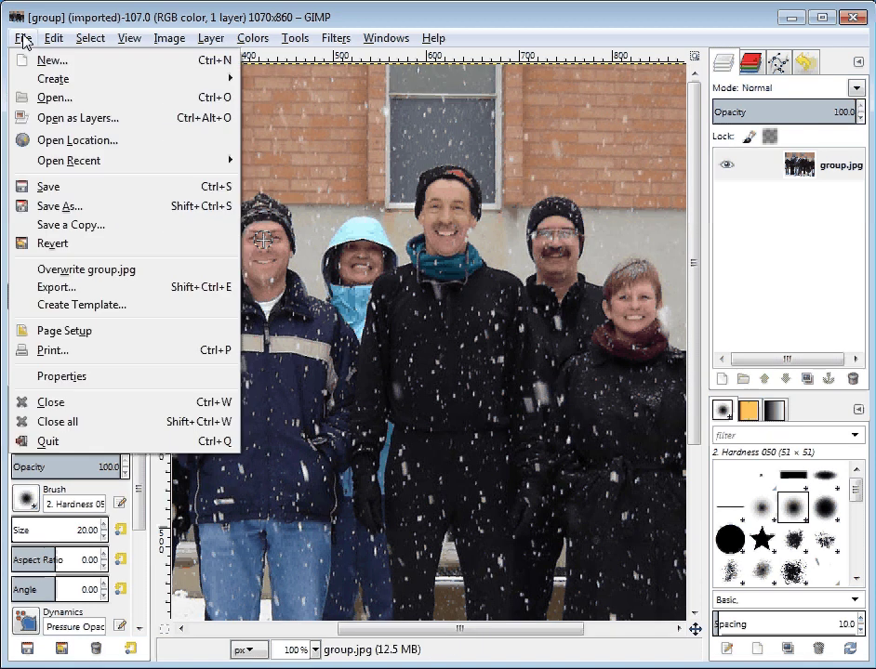
click(57, 244)
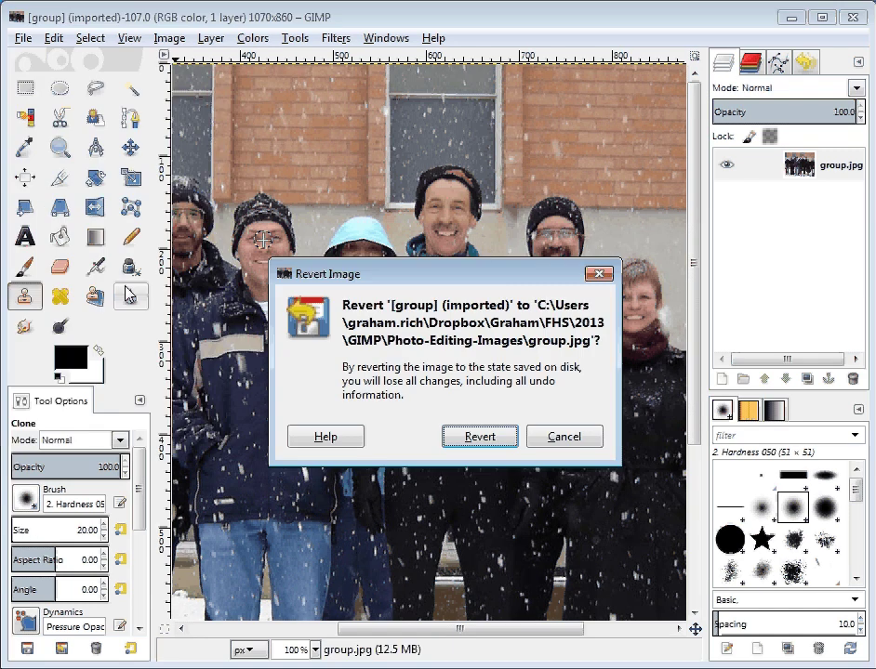
click(477, 437)
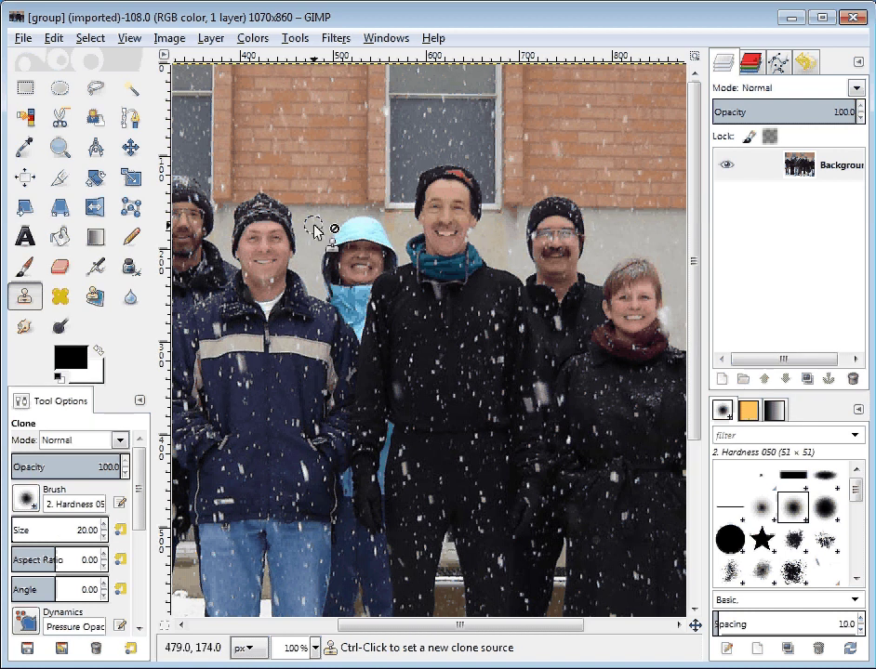
key(ctrl)
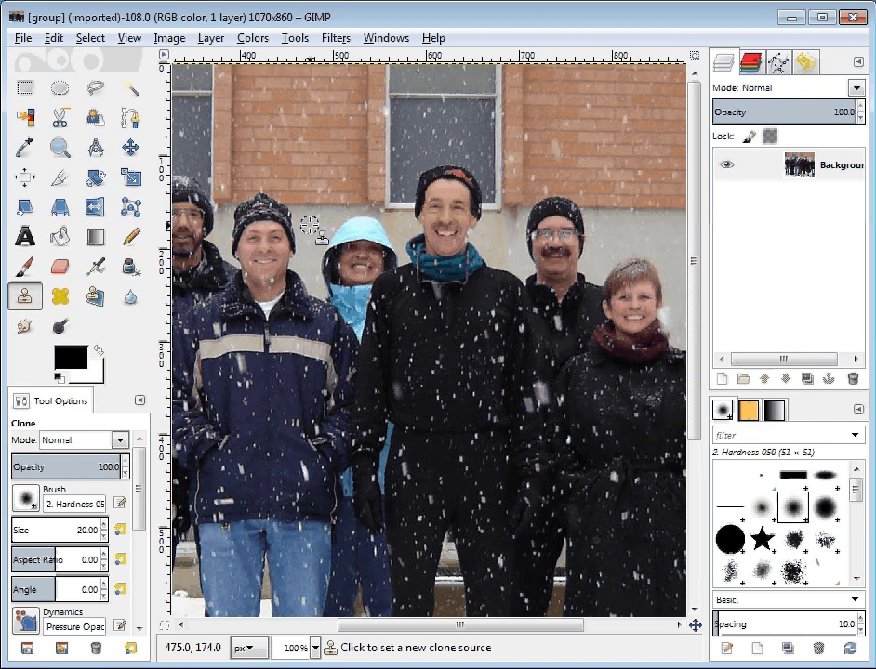
ctrl+click(309, 224)
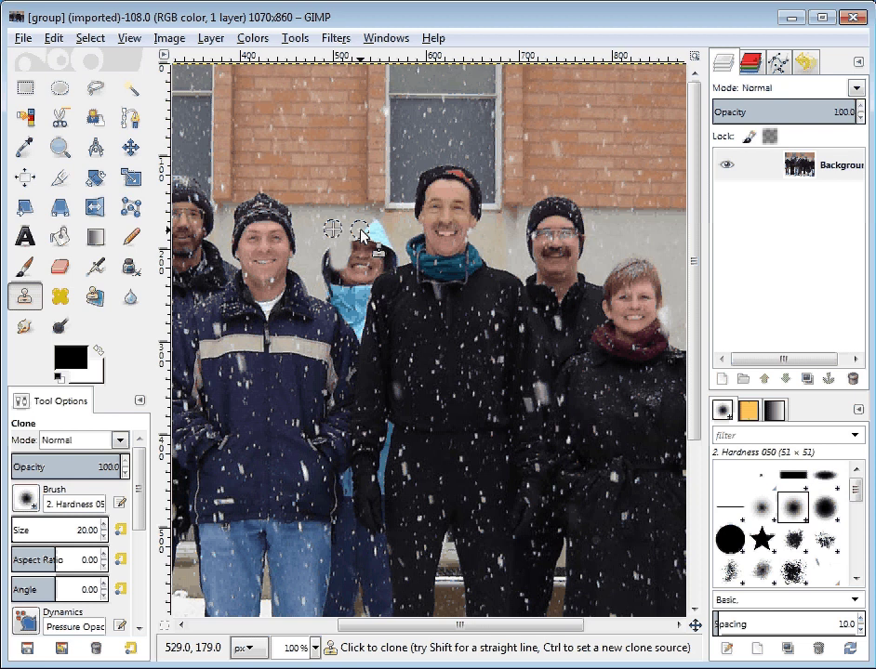
mouse_move(362, 240)
mouse_down()
mouse_move(354, 261)
mouse_move(366, 244)
mouse_move(363, 269)
mouse_move(371, 263)
mouse_move(369, 252)
mouse_move(355, 273)
mouse_move(341, 274)
mouse_move(331, 255)
mouse_move(336, 281)
mouse_move(365, 290)
mouse_move(366, 278)
mouse_move(401, 276)
mouse_move(385, 261)
mouse_up()
key(ctrl+z)
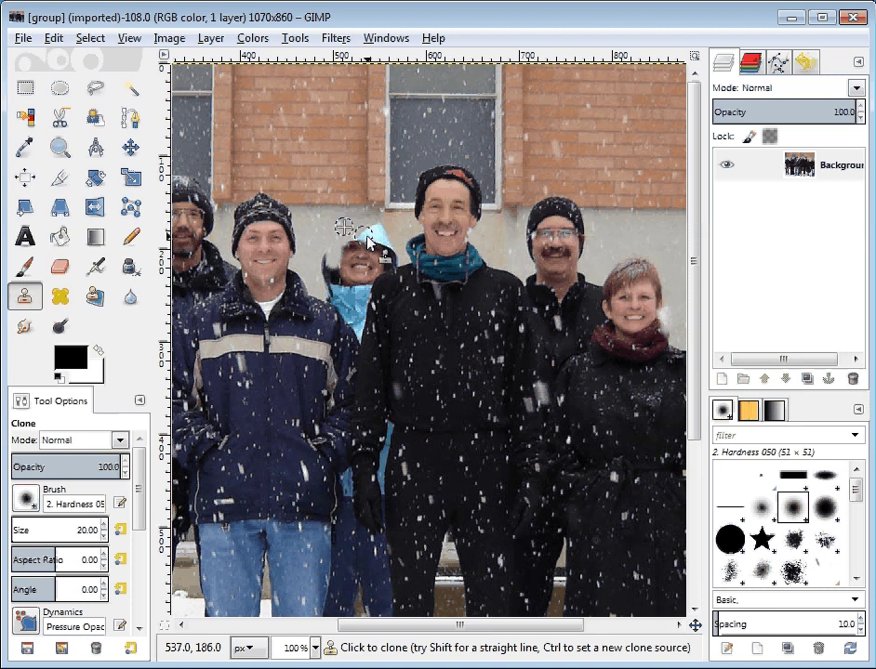
mouse_move(367, 236)
mouse_down()
mouse_move(338, 292)
mouse_move(334, 271)
mouse_move(312, 253)
mouse_move(288, 260)
mouse_up()
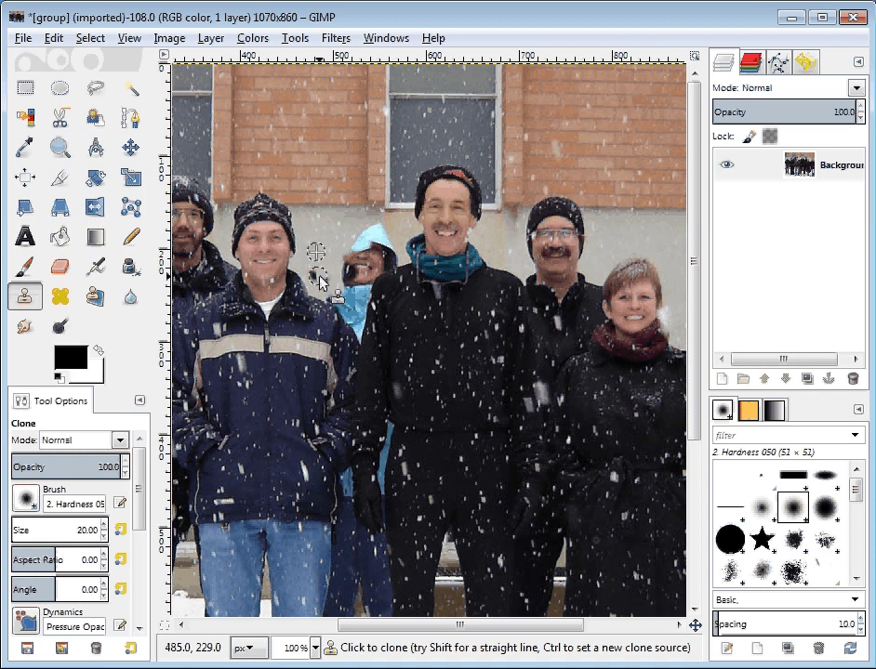
drag(319, 276, 320, 278)
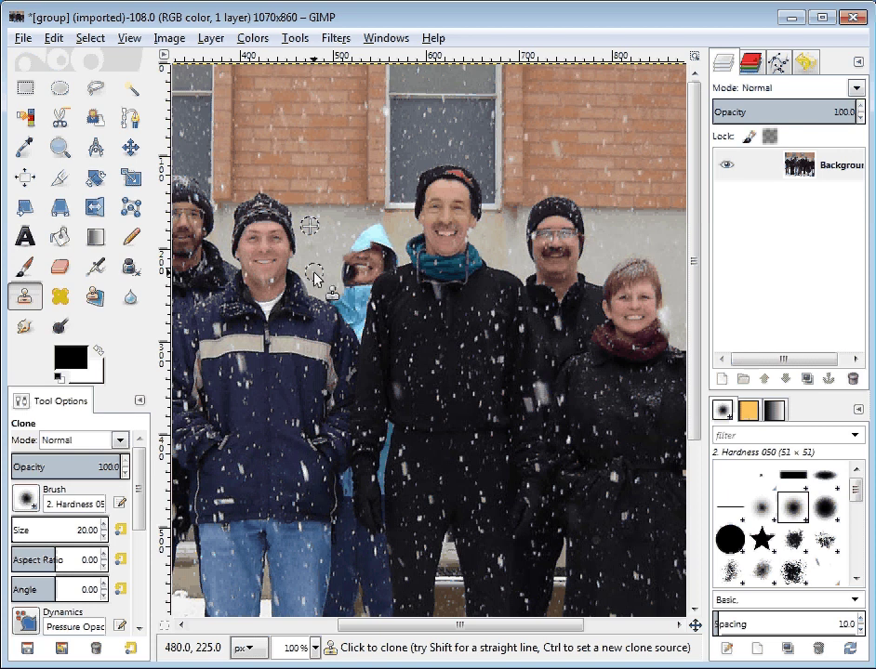
key(ctrl)
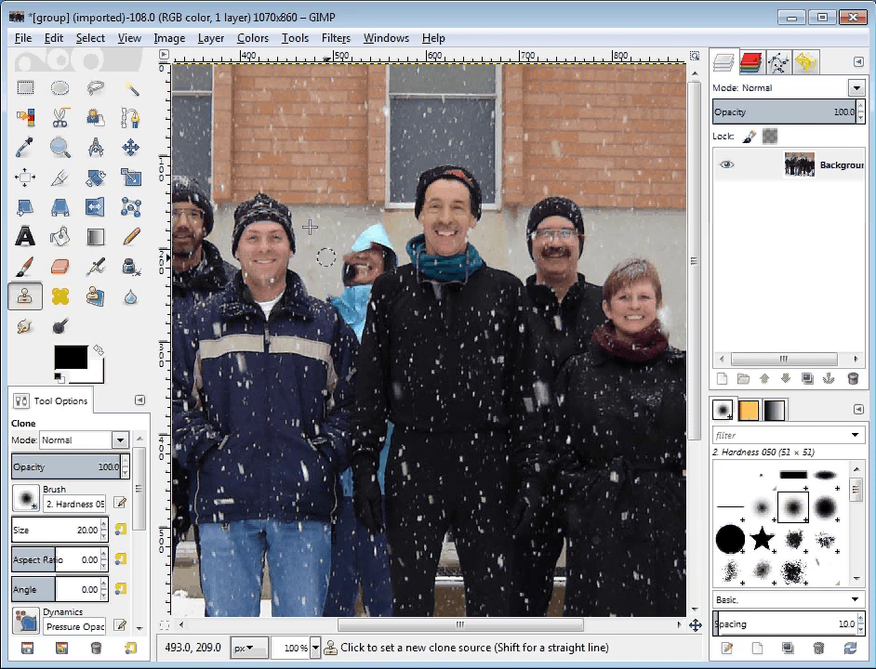
ctrl+click(325, 258)
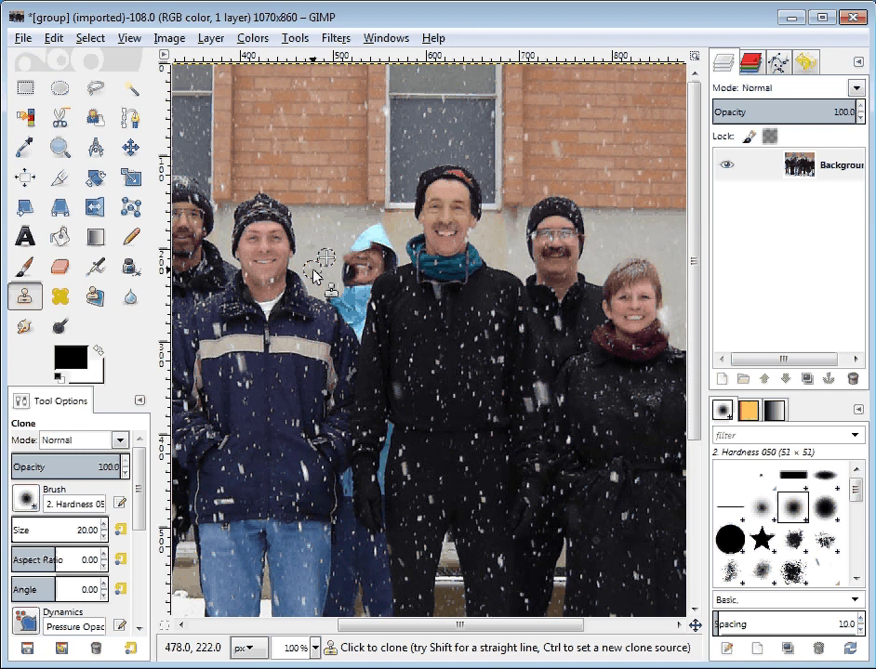
mouse_move(343, 285)
mouse_down()
mouse_move(345, 270)
mouse_move(326, 296)
mouse_move(353, 305)
mouse_move(353, 291)
mouse_up()
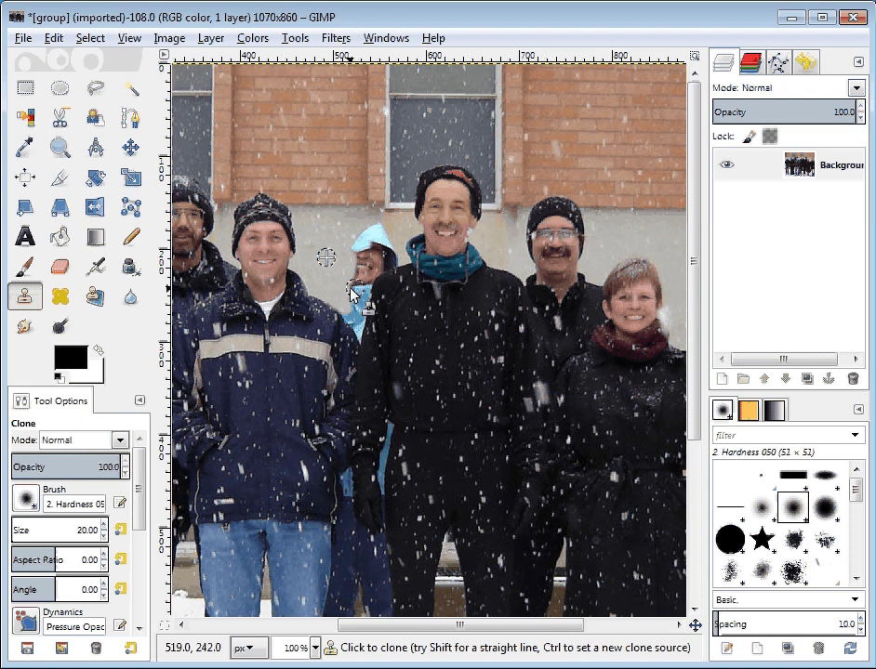
drag(361, 283, 369, 323)
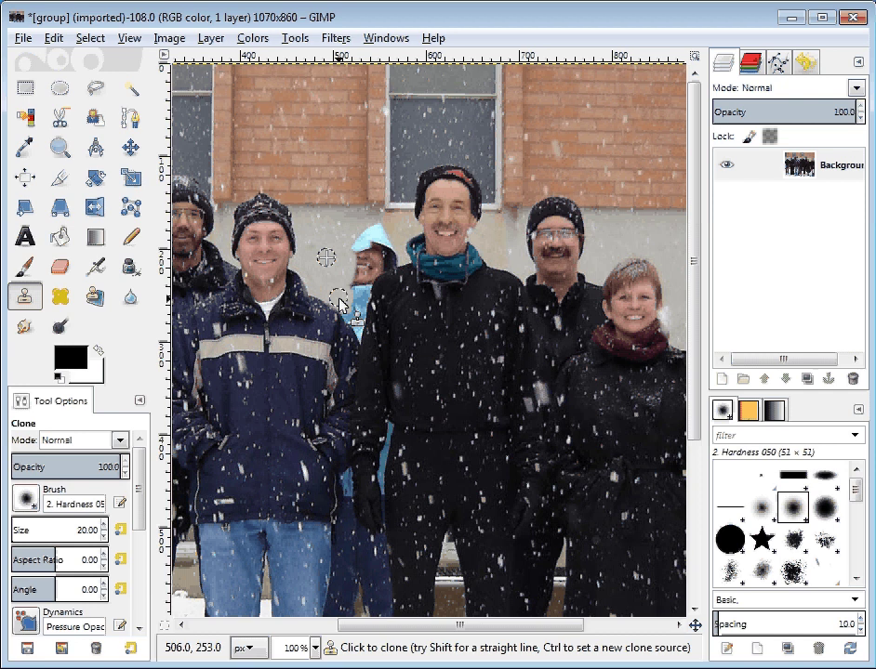
drag(337, 295, 359, 310)
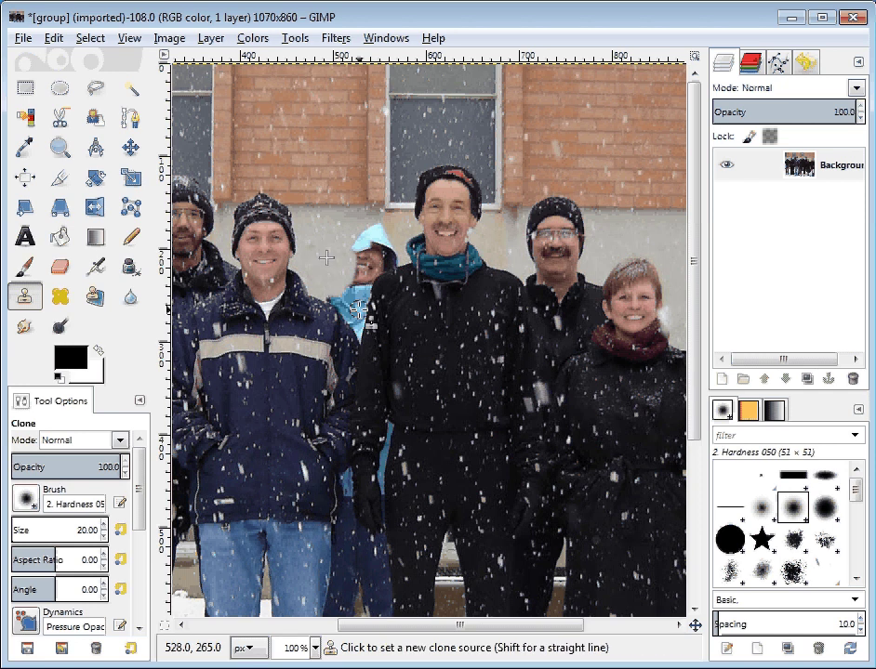
key(ctrl+z)
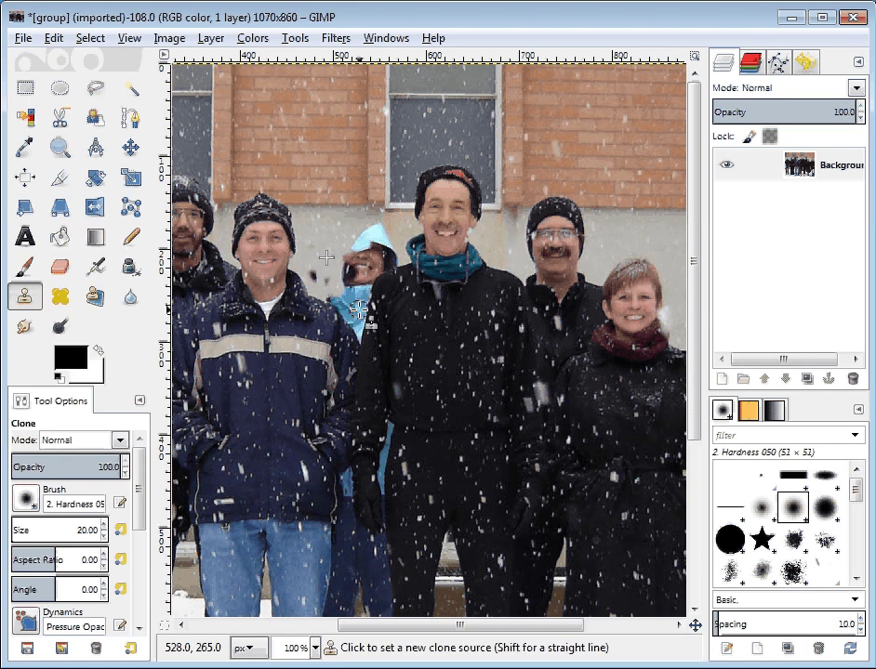
key(ctrl+z)
key(ctrl+z)
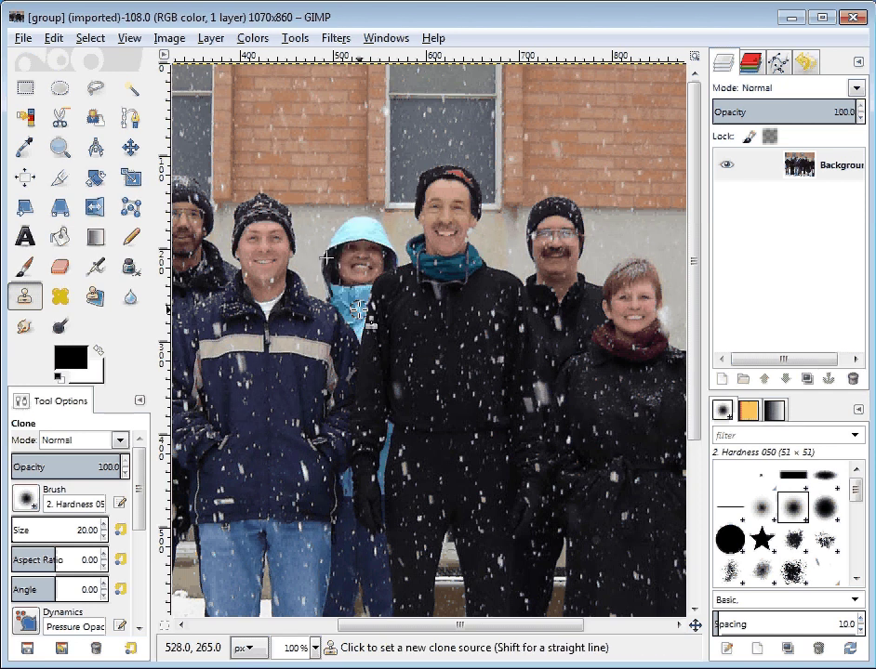
Clone the plain wall beside the blue-hooded woman over the left part of her hood, her face and her scarf
ctrl+click(311, 232)
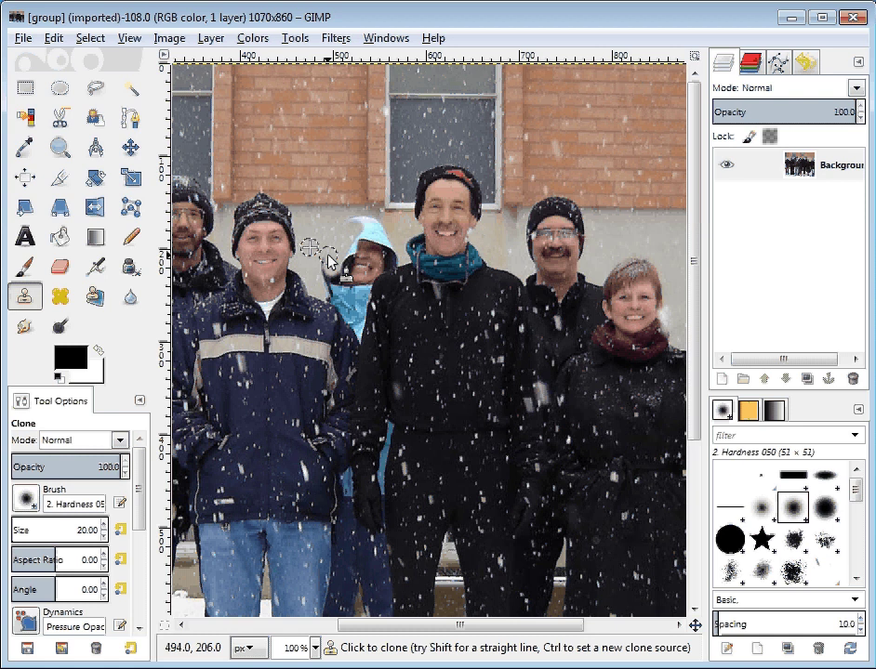
click(337, 248)
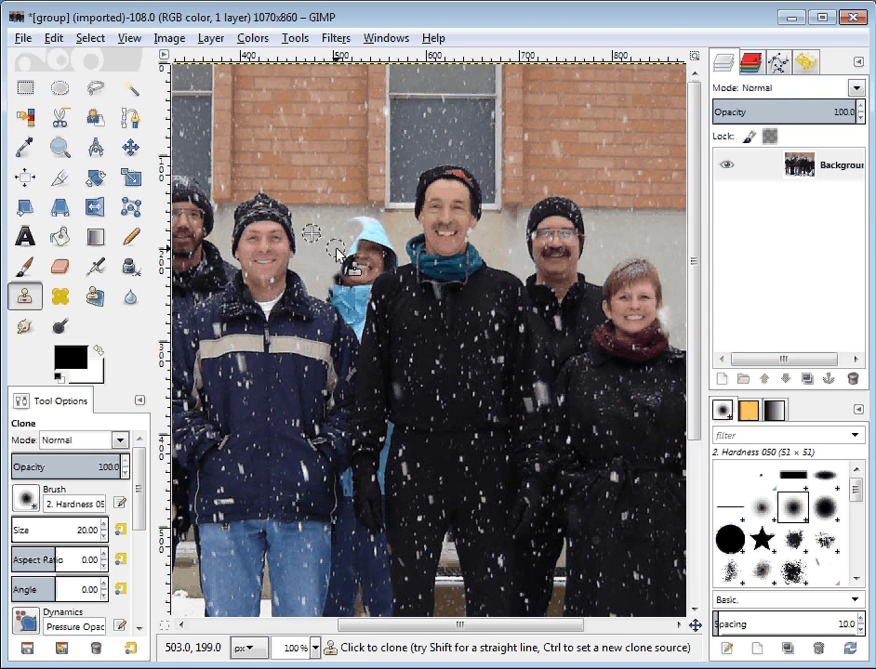
ctrl+click(333, 242)
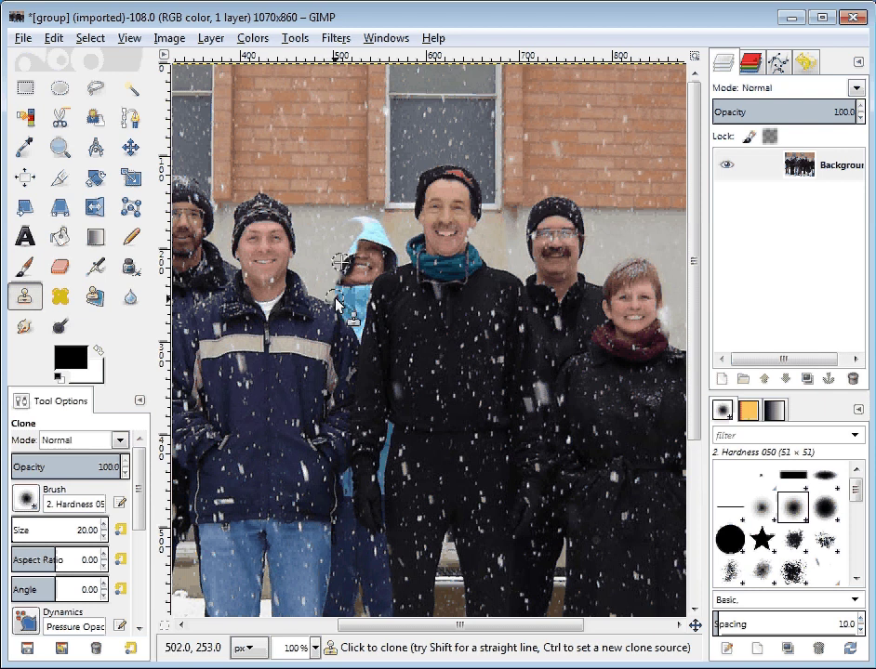
drag(334, 297, 336, 302)
mouse_move(351, 254)
mouse_down()
mouse_move(337, 272)
mouse_move(366, 243)
mouse_move(367, 276)
mouse_move(345, 297)
mouse_move(353, 304)
mouse_move(341, 298)
mouse_move(354, 308)
mouse_move(371, 273)
mouse_move(364, 281)
mouse_up()
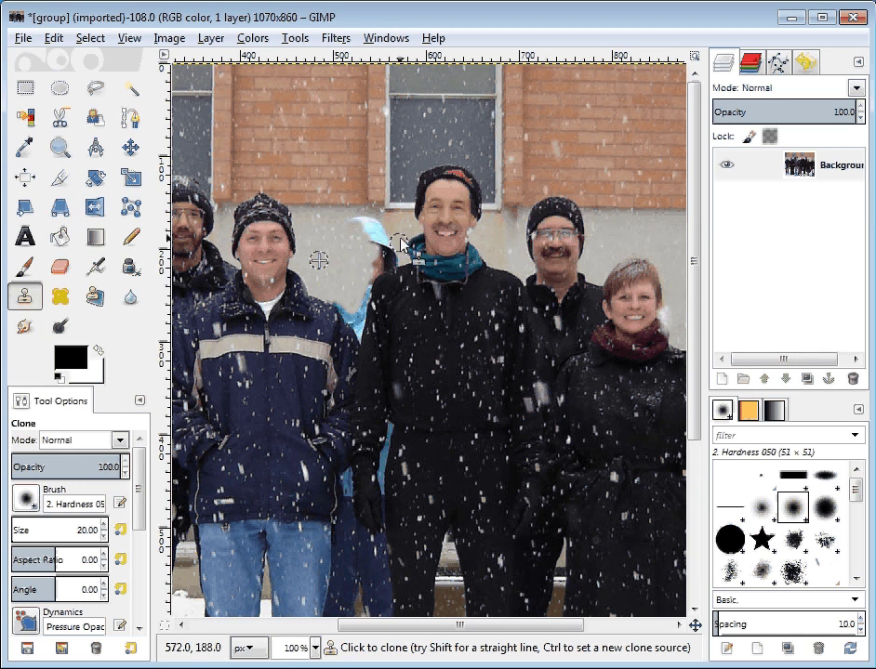
Clone the wall next to the central man's head over the remaining top of the blue hood
key(ctrl)
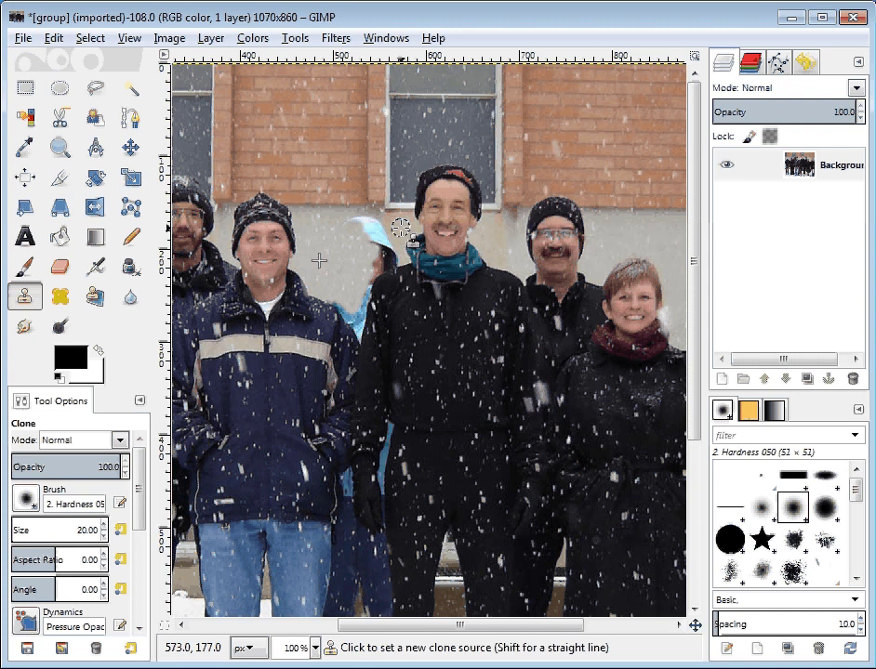
ctrl+click(400, 228)
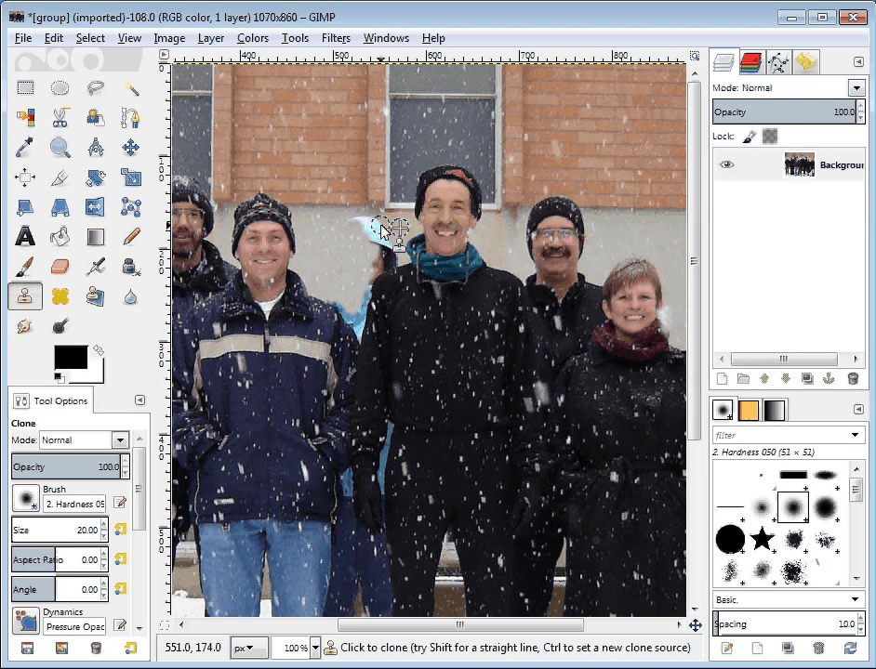
mouse_move(381, 230)
mouse_down()
mouse_move(375, 236)
mouse_move(367, 223)
mouse_move(387, 237)
mouse_move(362, 226)
mouse_up()
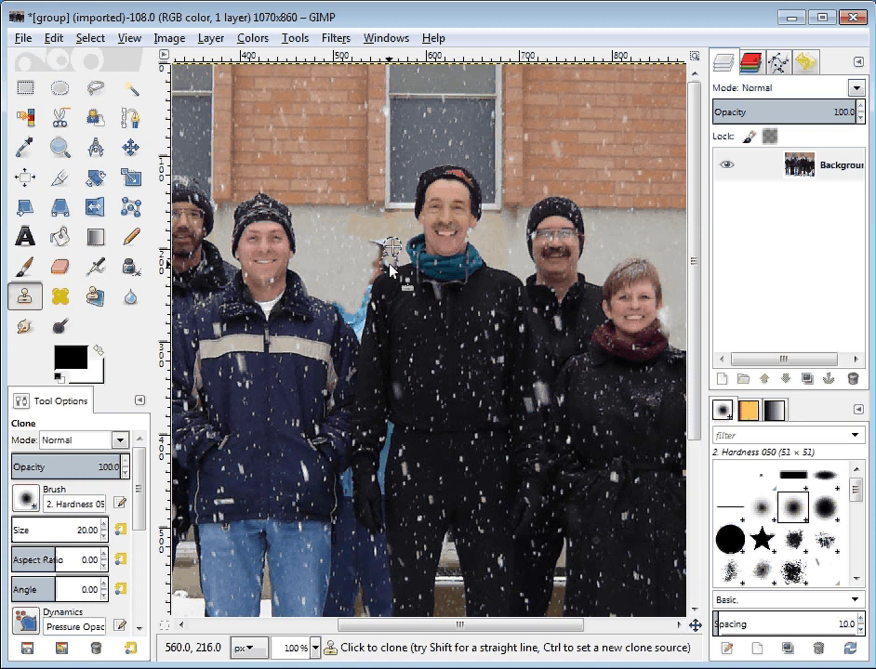
Clone freshly sampled wall areas over the remnants of the hood and face above the central man's shoulder
key(ctrl)
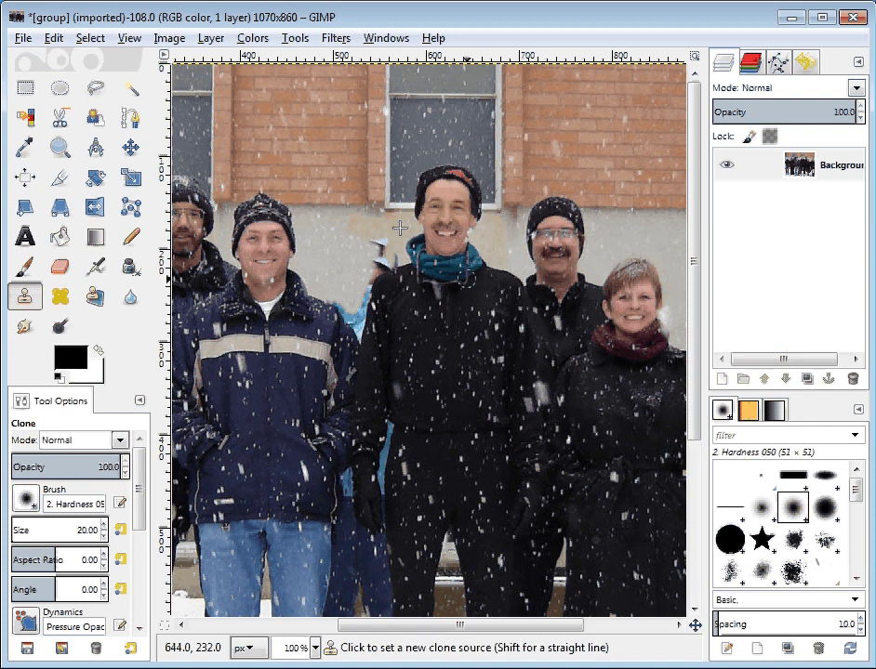
ctrl+click(400, 228)
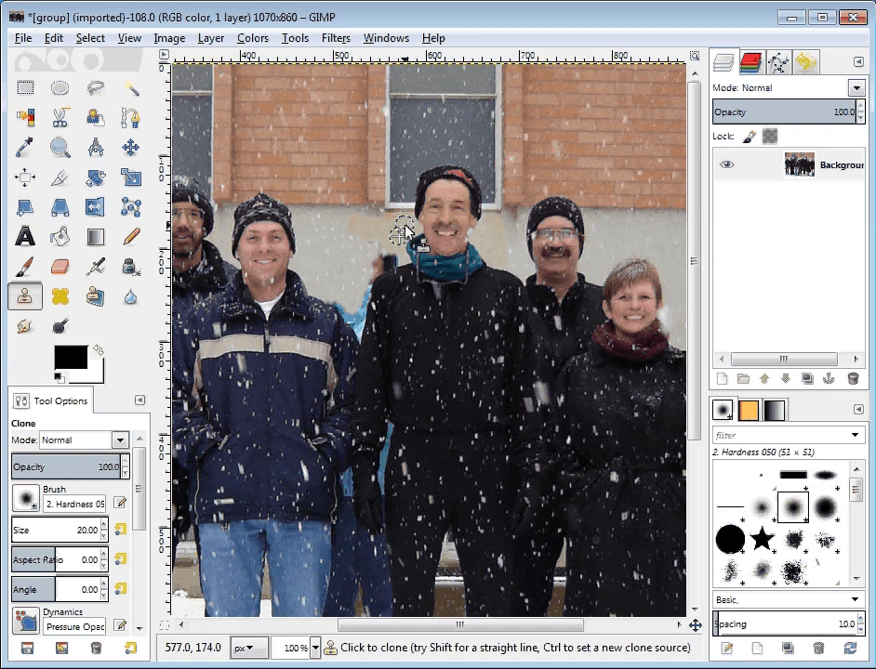
key(ctrl)
ctrl+click(405, 223)
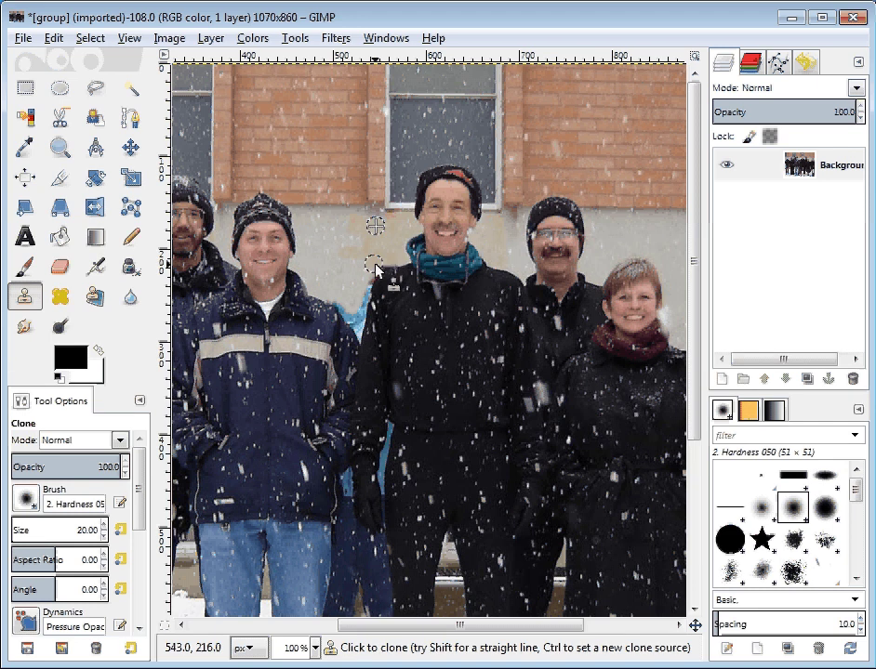
key(ctrl)
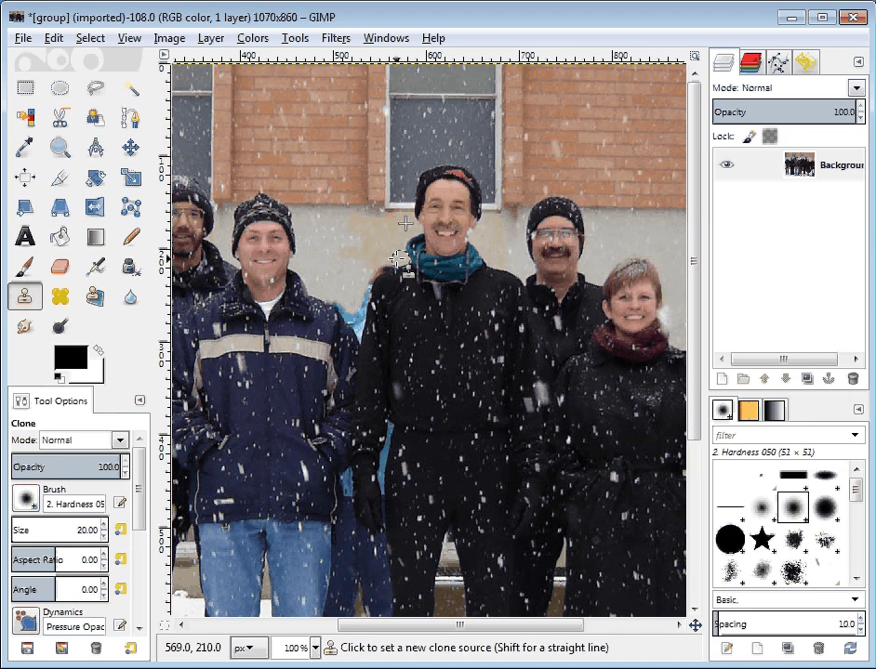
ctrl+click(398, 258)
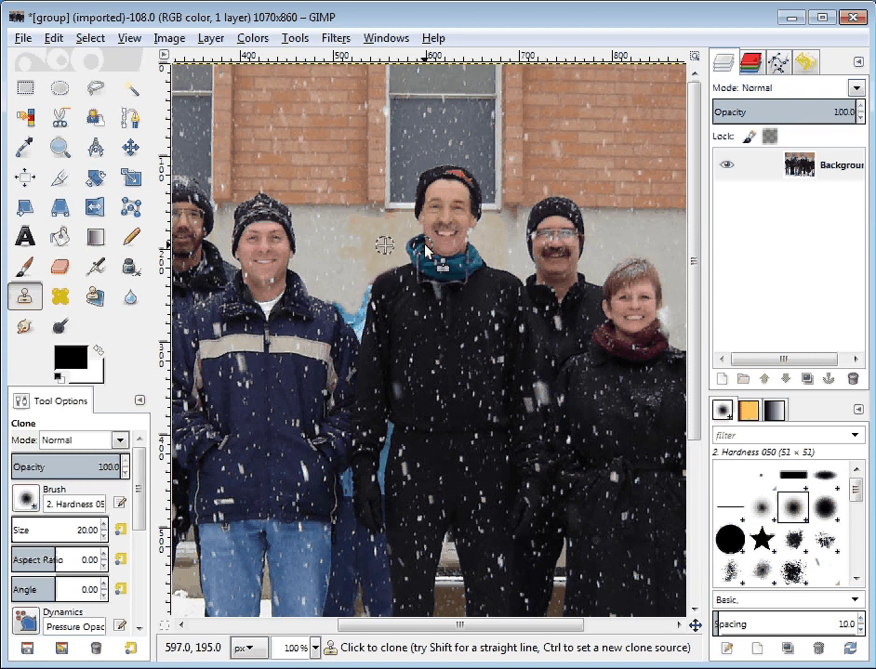
ctrl+click(369, 289)
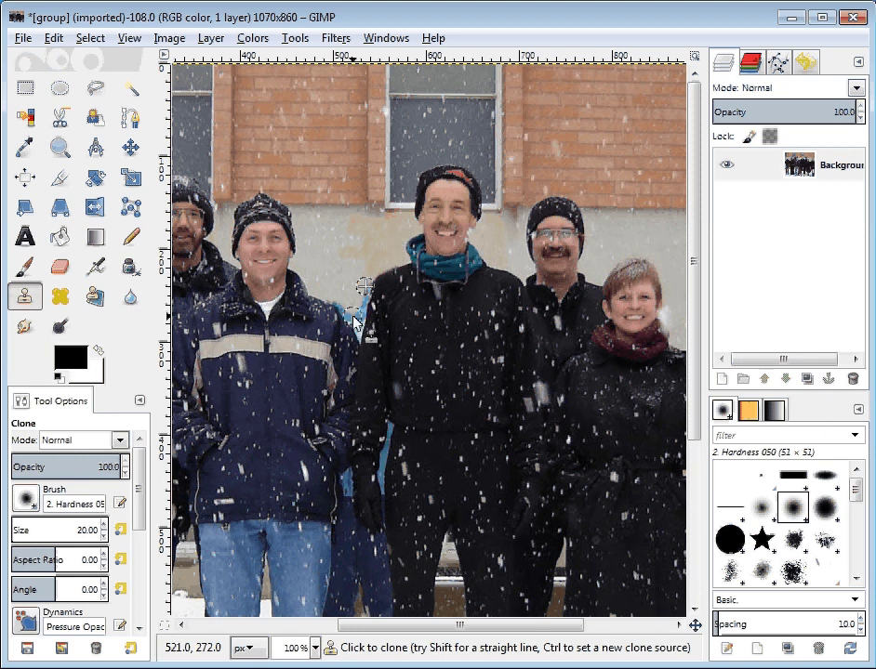
Set the Clone brush size to 5 for detail work on the blue scarf between the two jackets
key(shift)
key(plus)
key(plus)
key(plus)
key(plus)
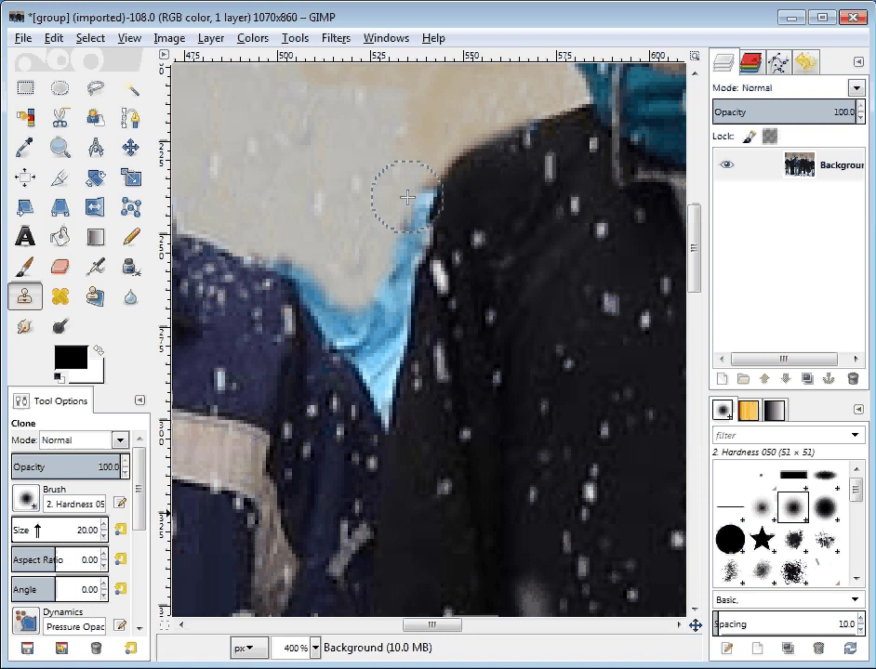
drag(77, 530, 20, 527)
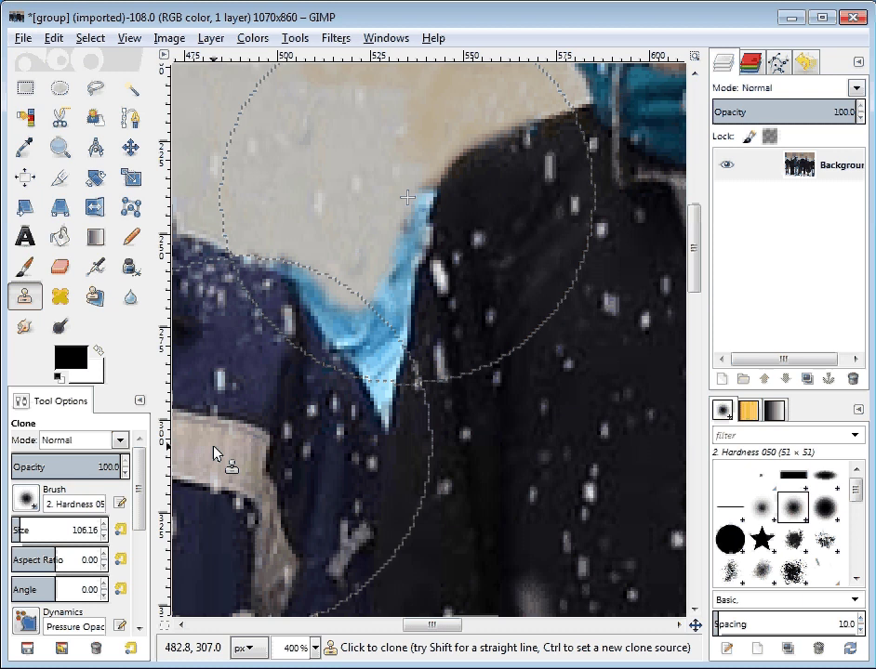
click(85, 529)
drag(73, 530, 119, 527)
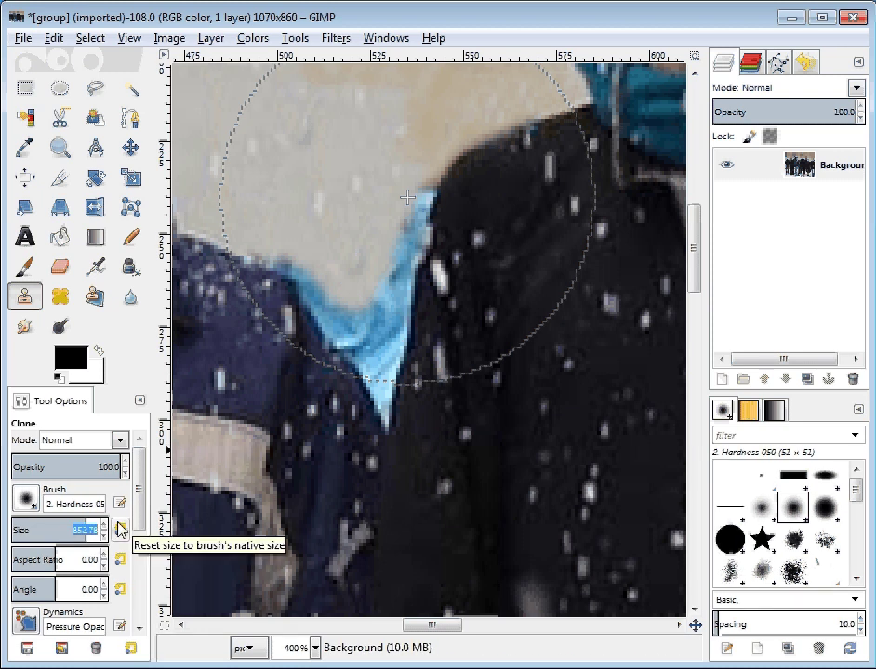
text(5)
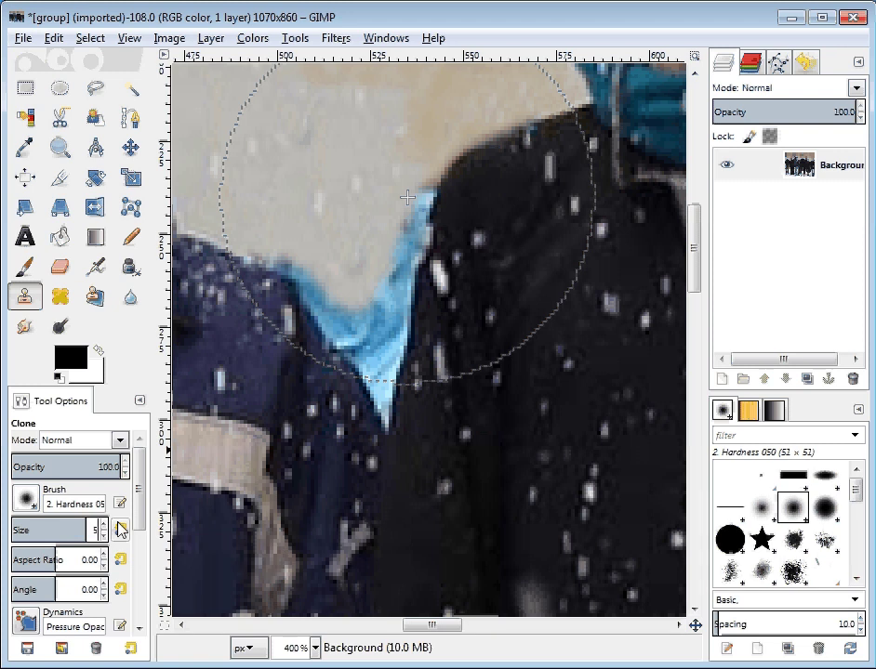
key(Return)
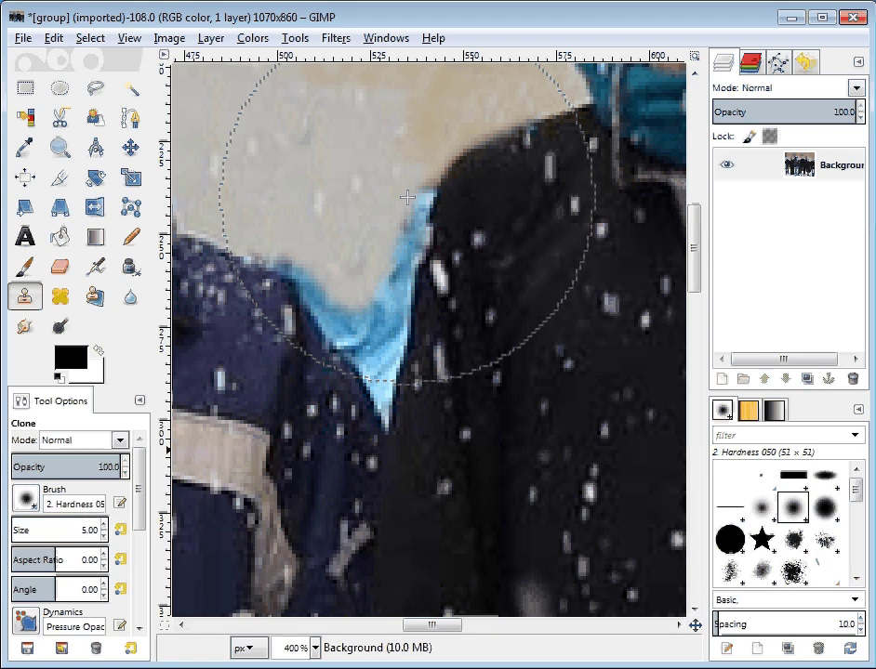
Clone the plain wall over the blue scarf along the navy jacket's shoulder, resampling the wall as needed
ctrl+click(407, 197)
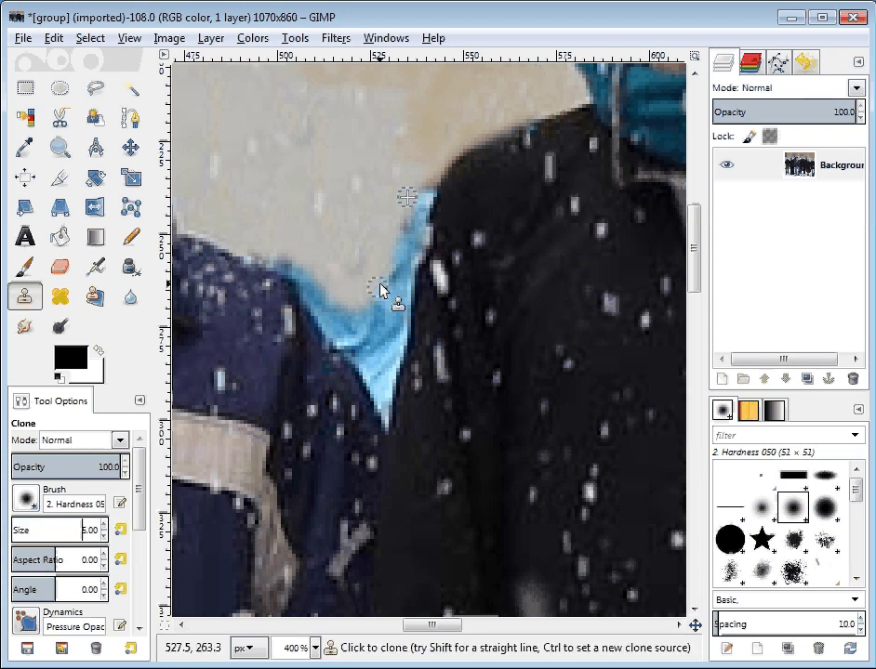
ctrl+click(324, 186)
drag(269, 256, 273, 259)
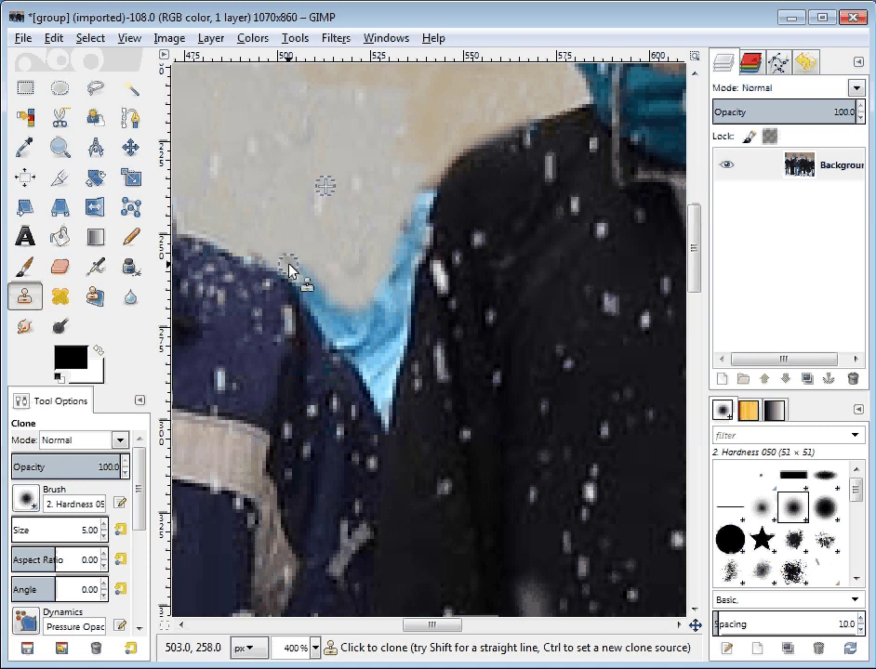
drag(291, 265, 326, 316)
key(ctrl+z)
mouse_move(295, 244)
mouse_down()
mouse_move(331, 302)
mouse_move(295, 267)
mouse_move(329, 311)
mouse_up()
key(ctrl+z)
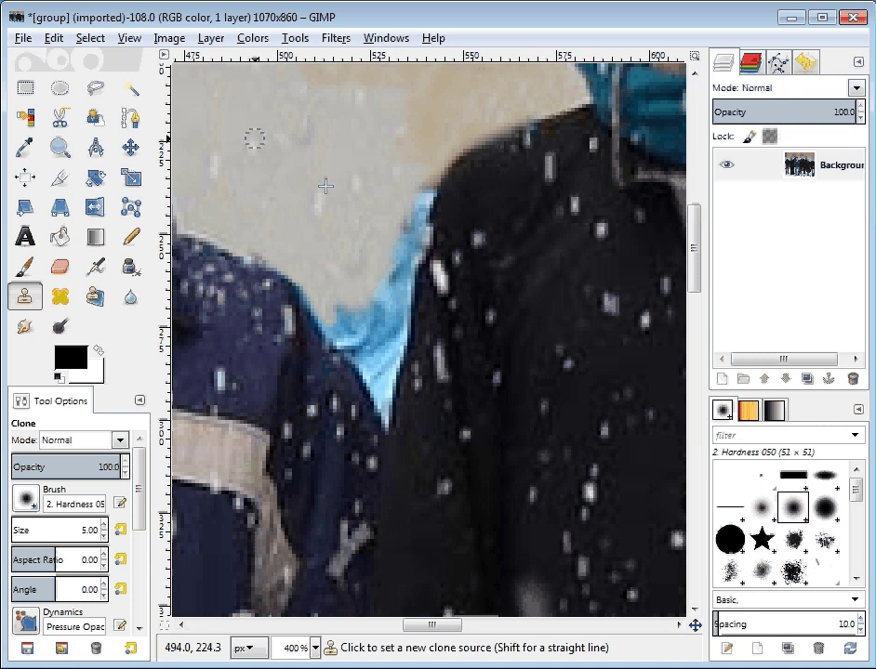
ctrl+click(254, 138)
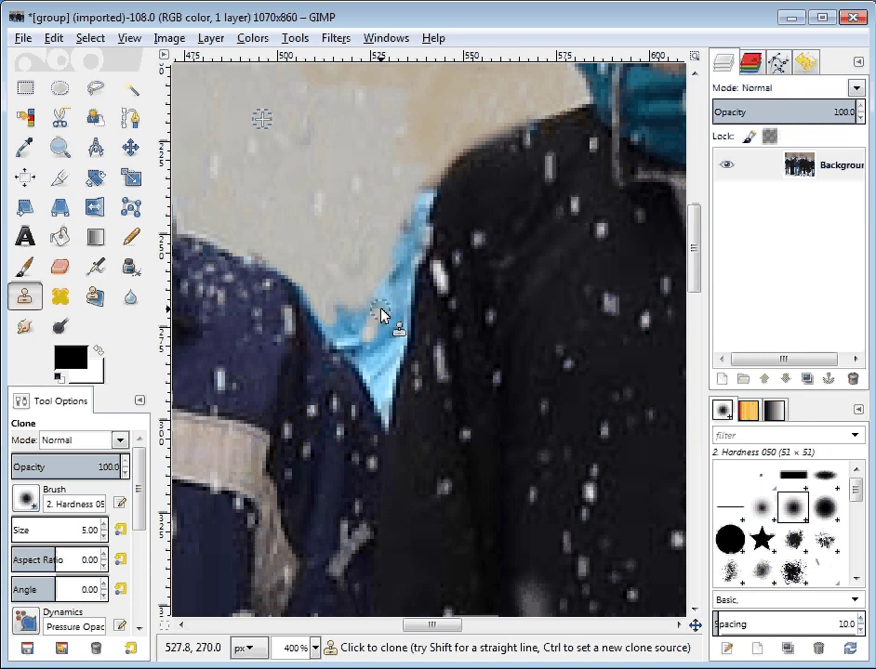